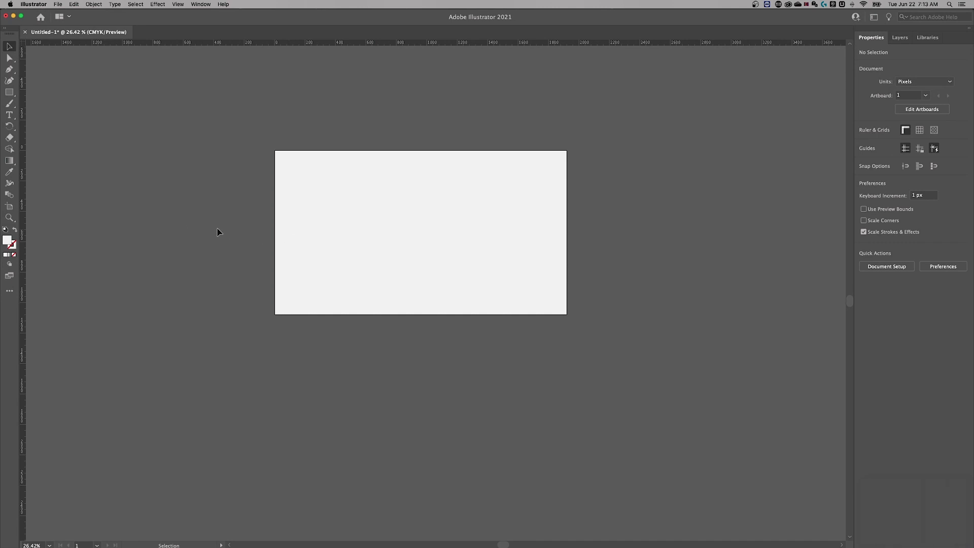
Choose 'Screen Shot 2021-06-22 at 7.13.11 AM' from Screenshots in File > Place with Link enabled.
drag(243, 192, 248, 224)
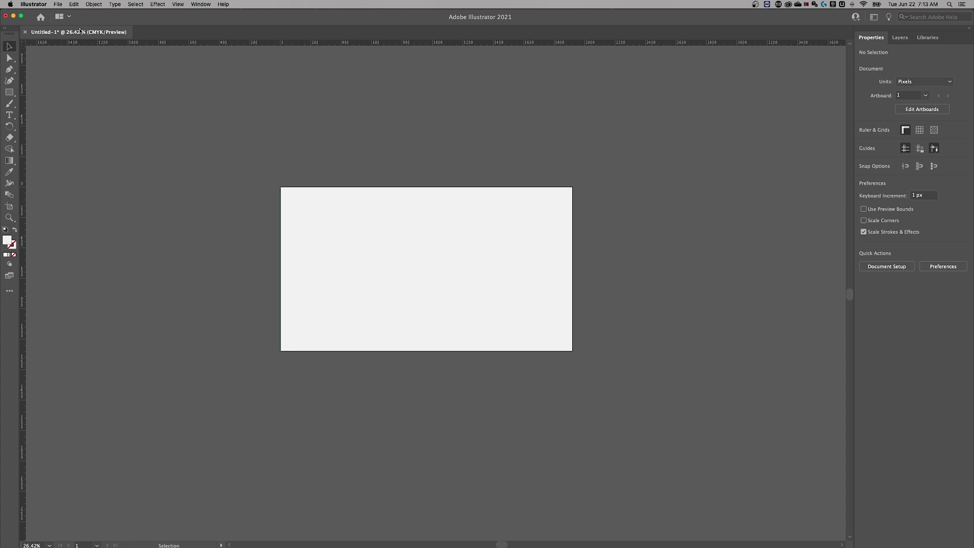
click(57, 5)
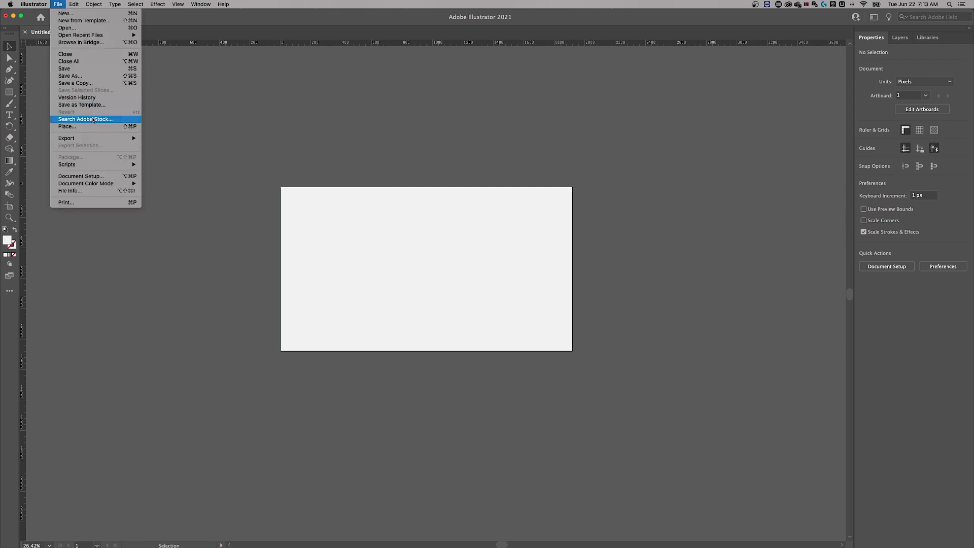
click(115, 128)
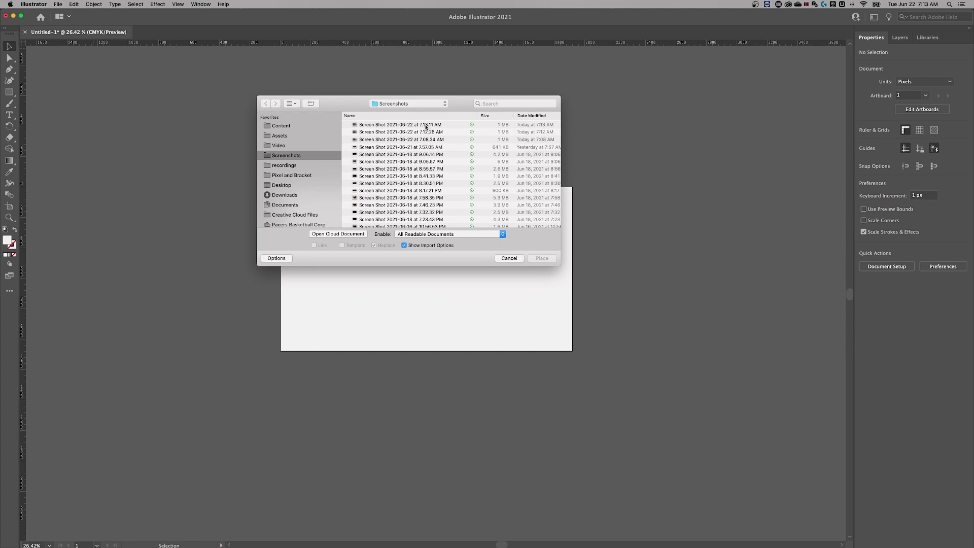
click(384, 125)
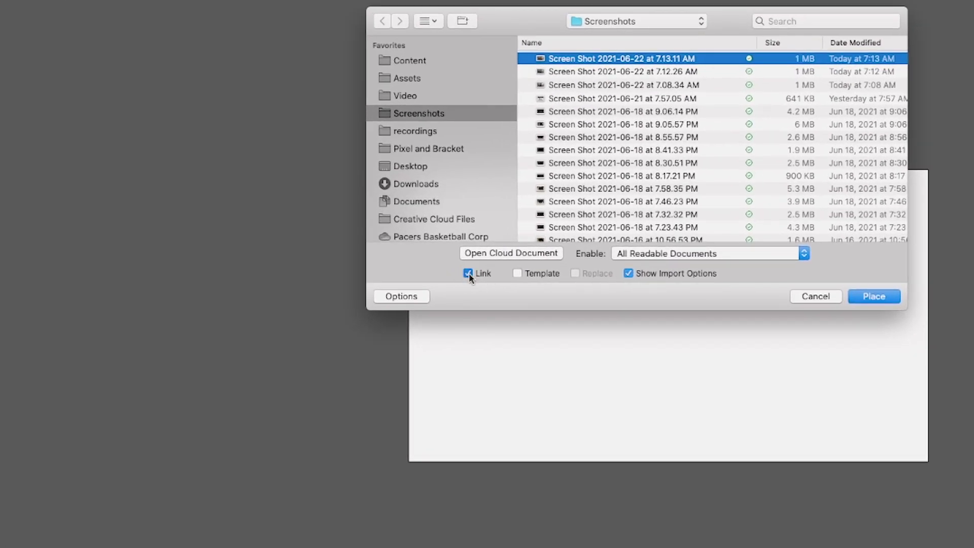
click(468, 274)
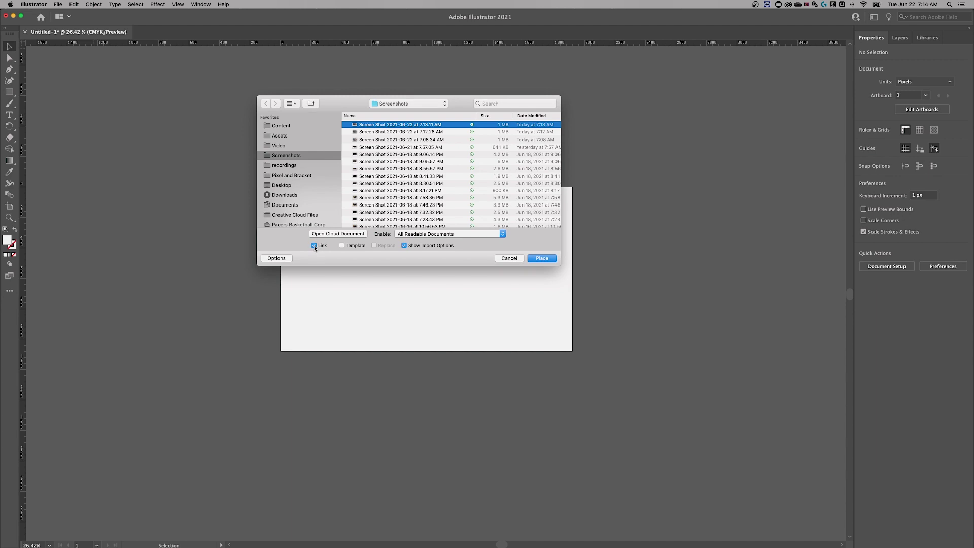
Place the linked screenshot on the canvas and drag it onto the artboard.
click(542, 258)
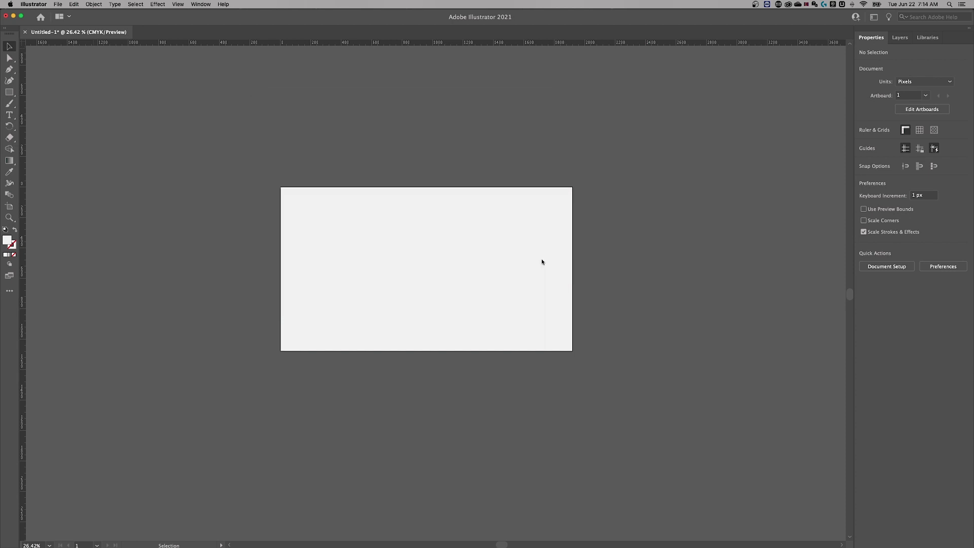
click(343, 140)
drag(436, 153, 409, 378)
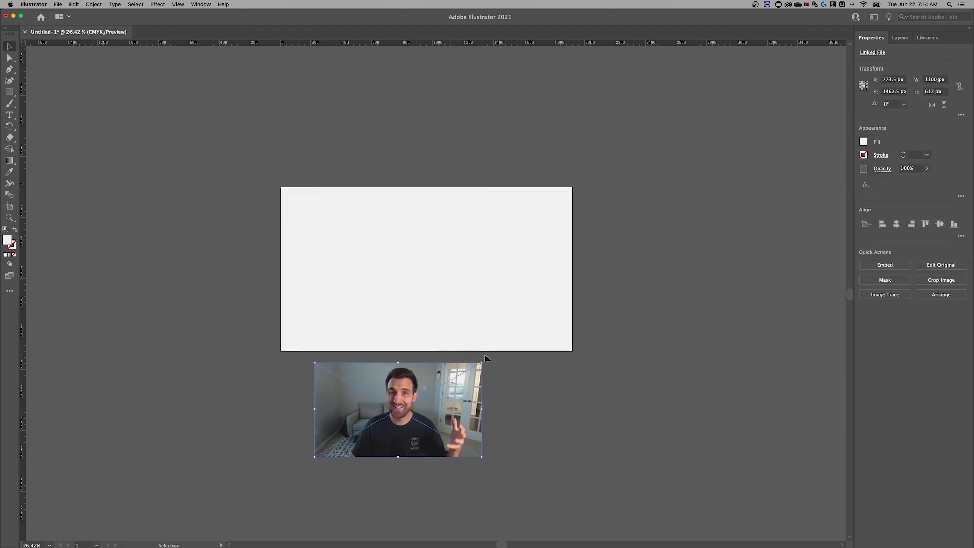
drag(459, 397, 499, 258)
Zoom the artboard to 66.67%, centre the view and reselect the photo.
click(554, 249)
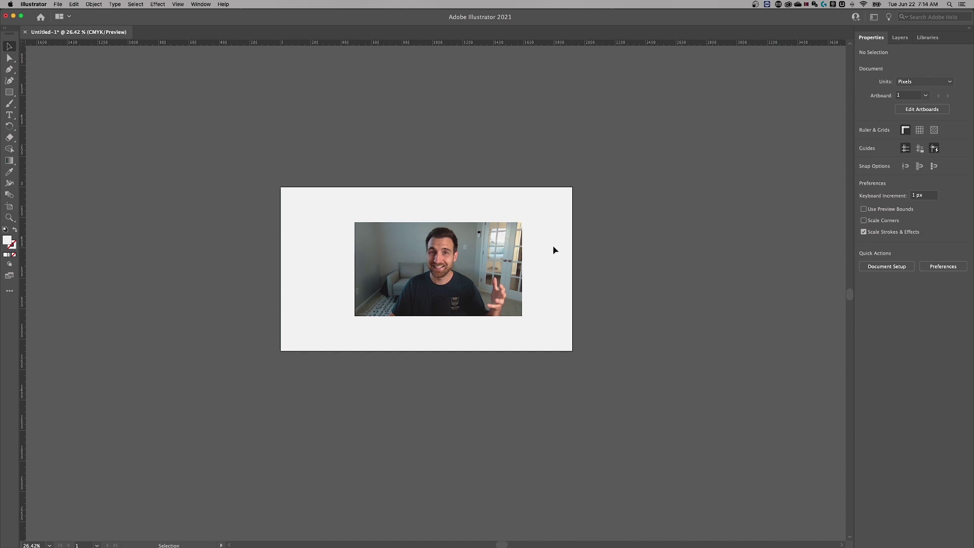
key(super+equal)
key(super+equal)
key(super+equal)
drag(628, 196, 581, 238)
click(497, 235)
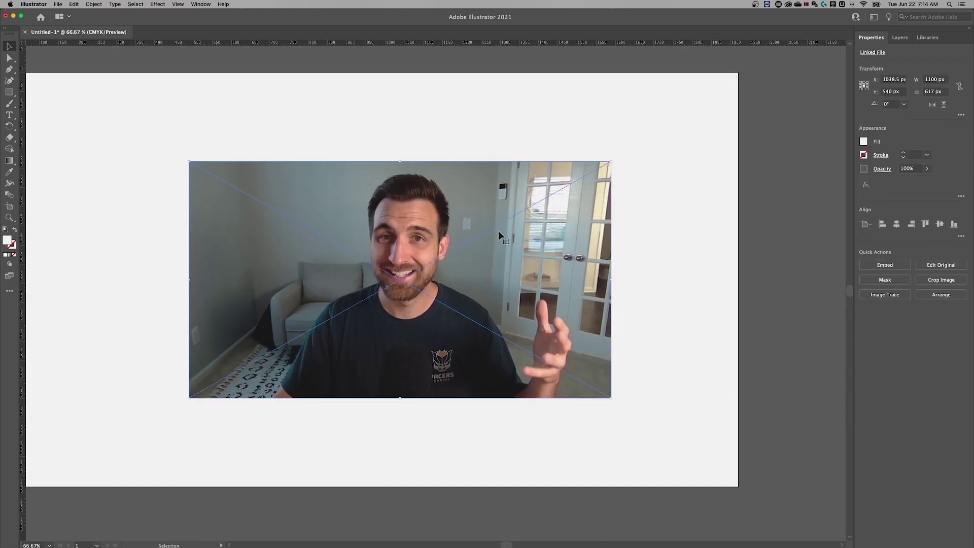
click(663, 221)
click(580, 232)
click(204, 4)
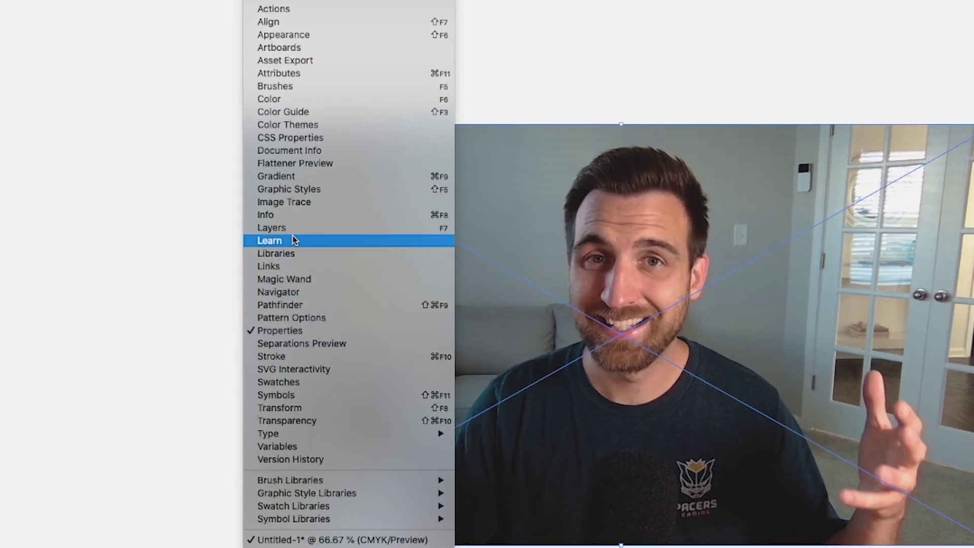
In the Links panel, review the photo's file info, then embed it with Embed Image(s).
click(374, 266)
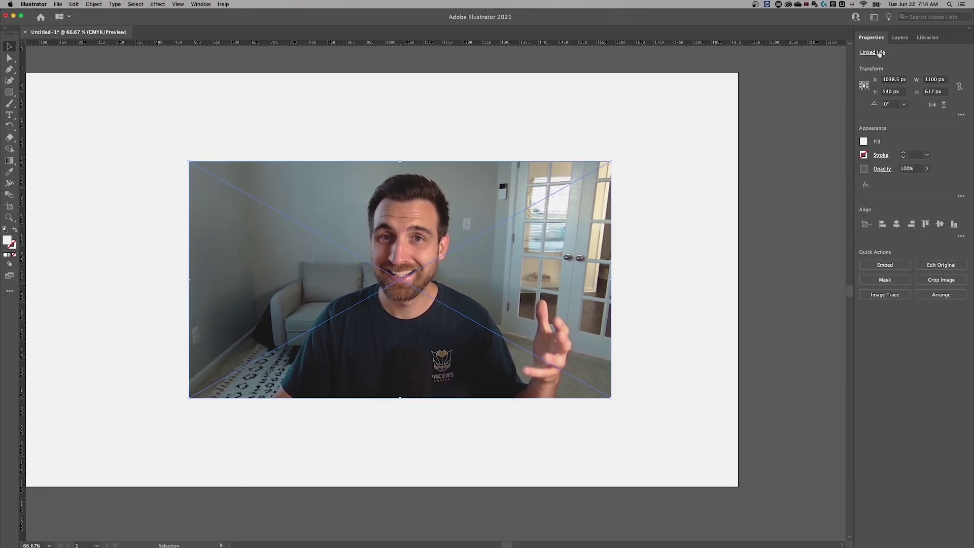
click(873, 53)
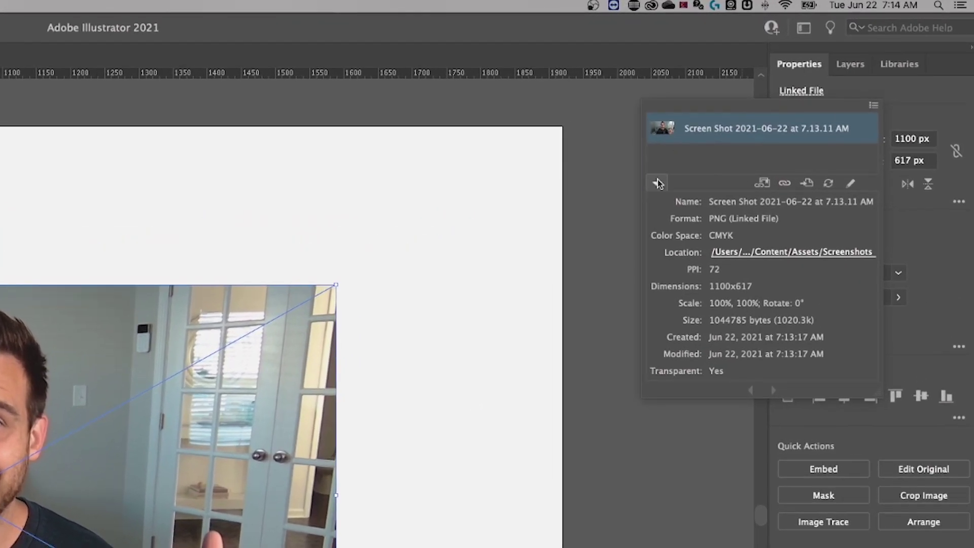
click(658, 184)
click(658, 184)
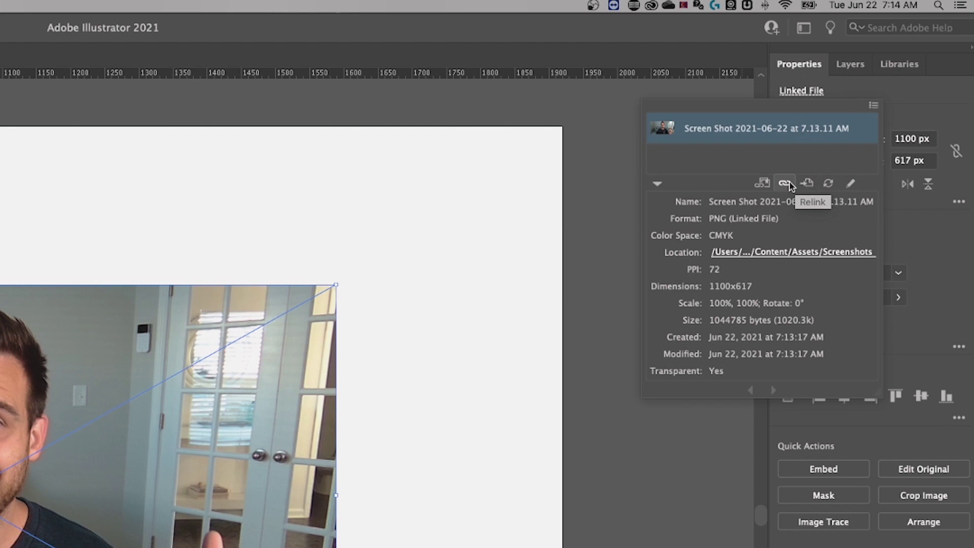
click(874, 106)
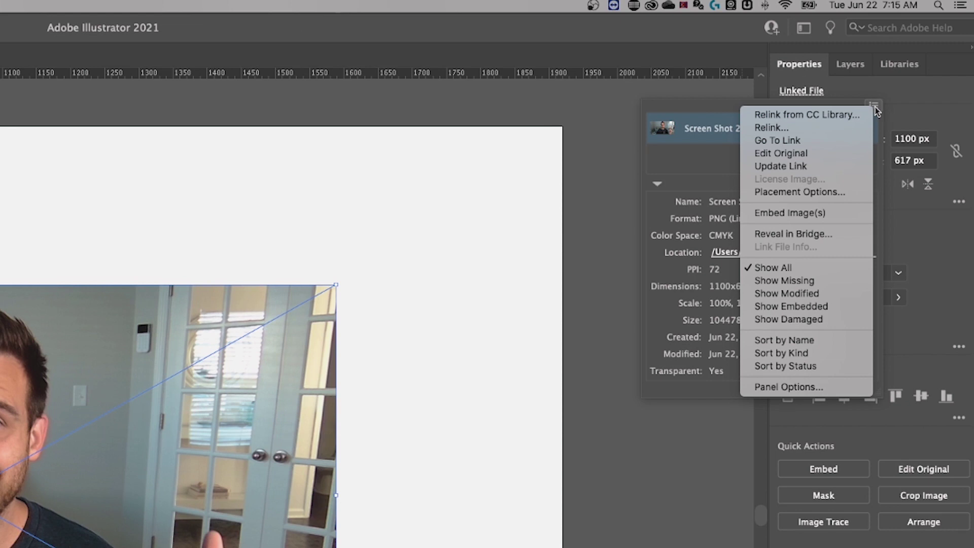
click(787, 215)
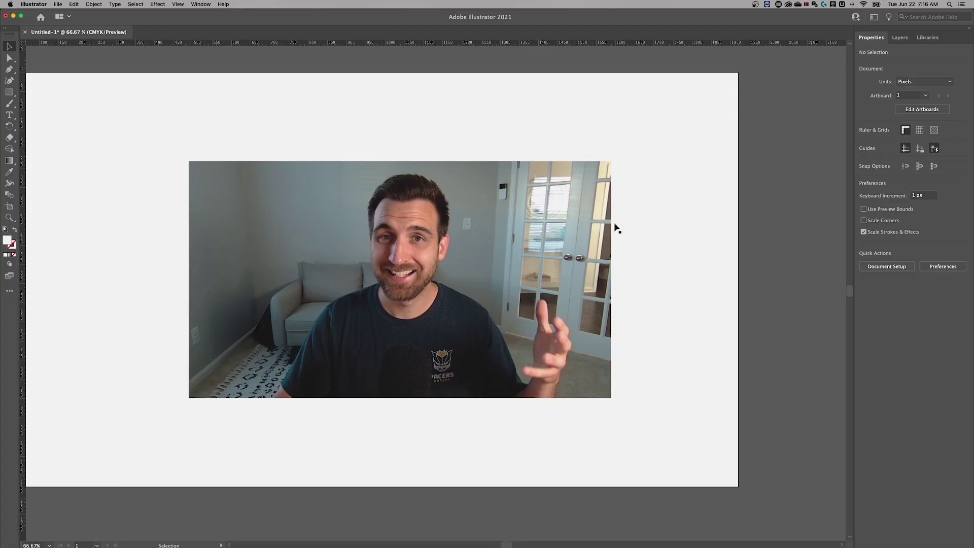
Unembed the photo from the Links panel menu, saving it as the Photoshop file image.psd.
click(532, 228)
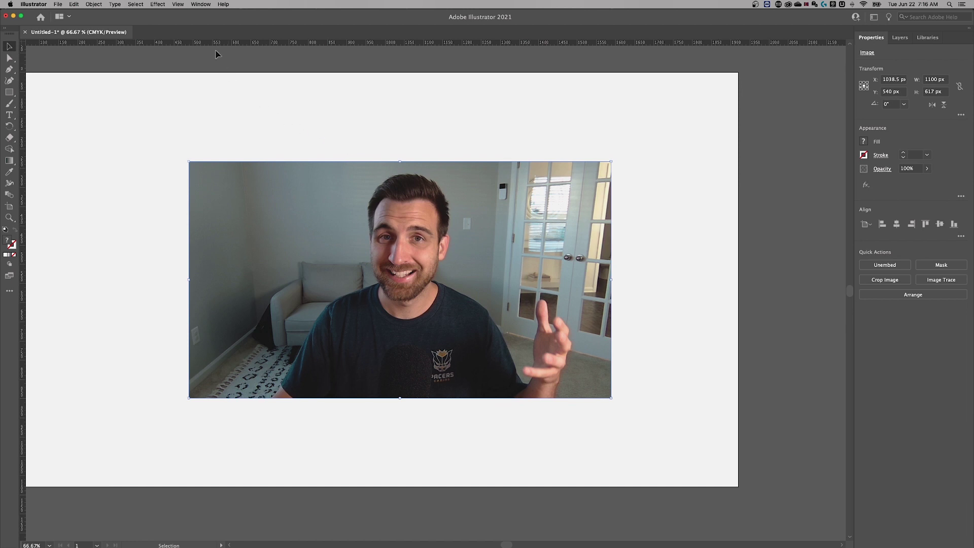
click(207, 5)
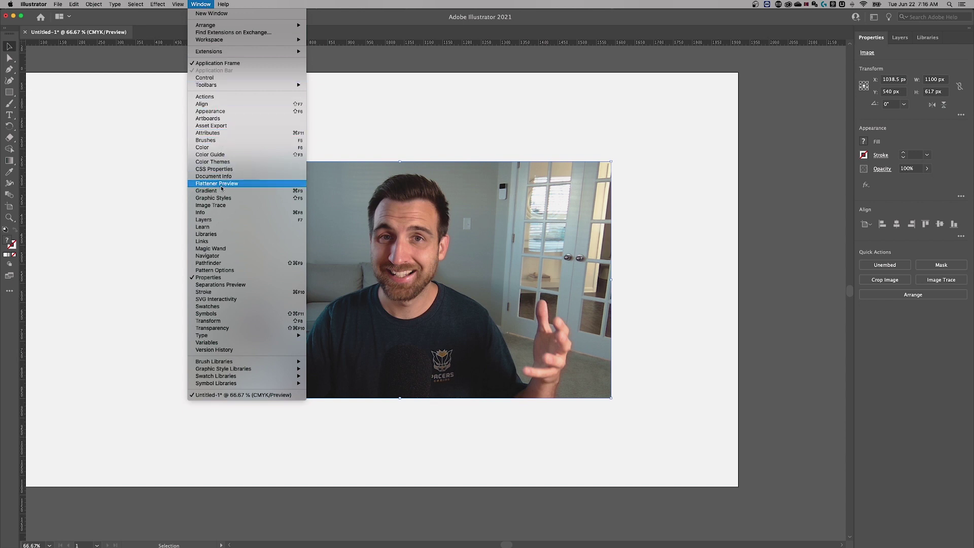
click(221, 242)
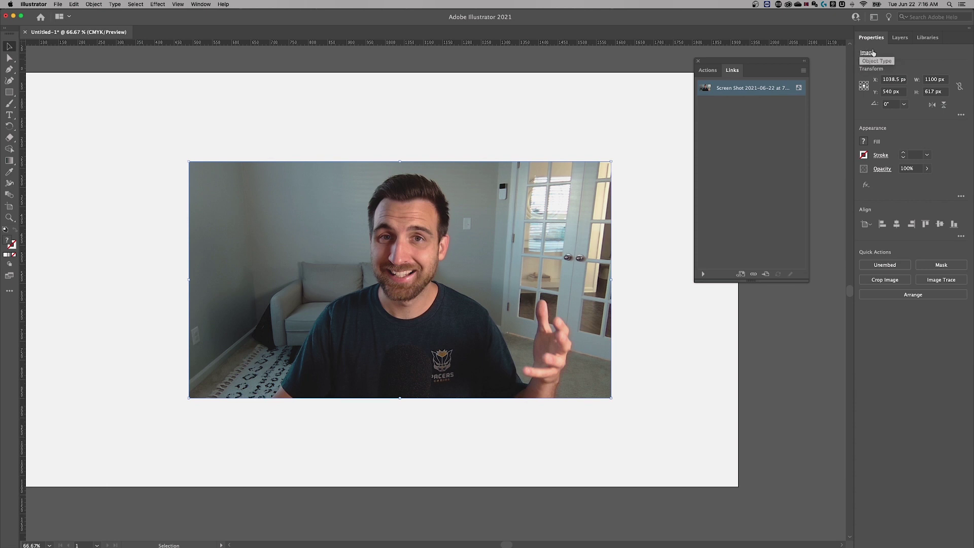
drag(764, 62, 767, 56)
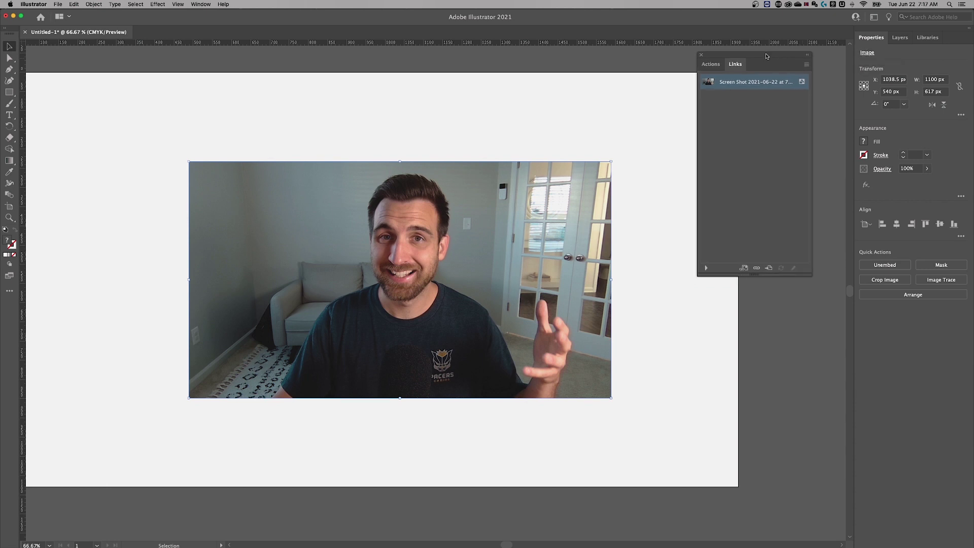
click(806, 65)
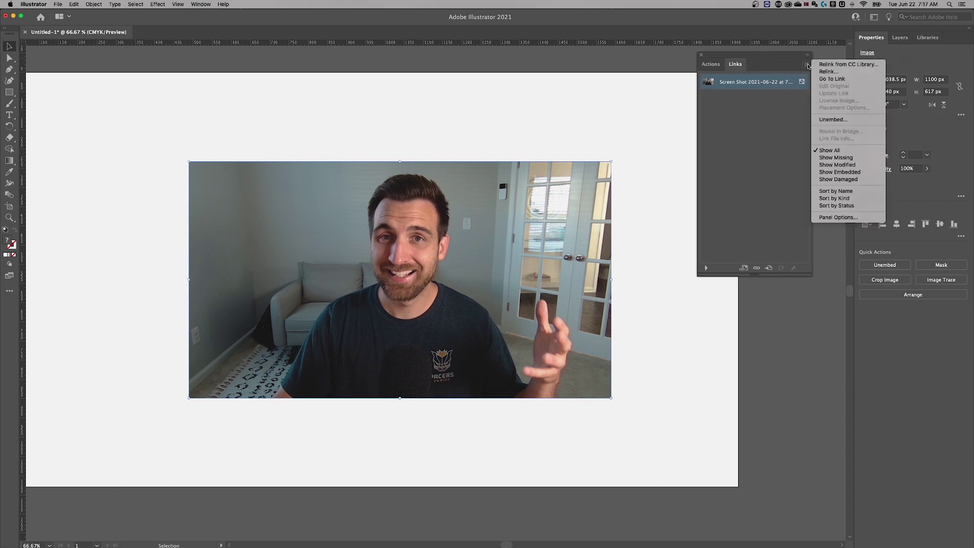
click(833, 120)
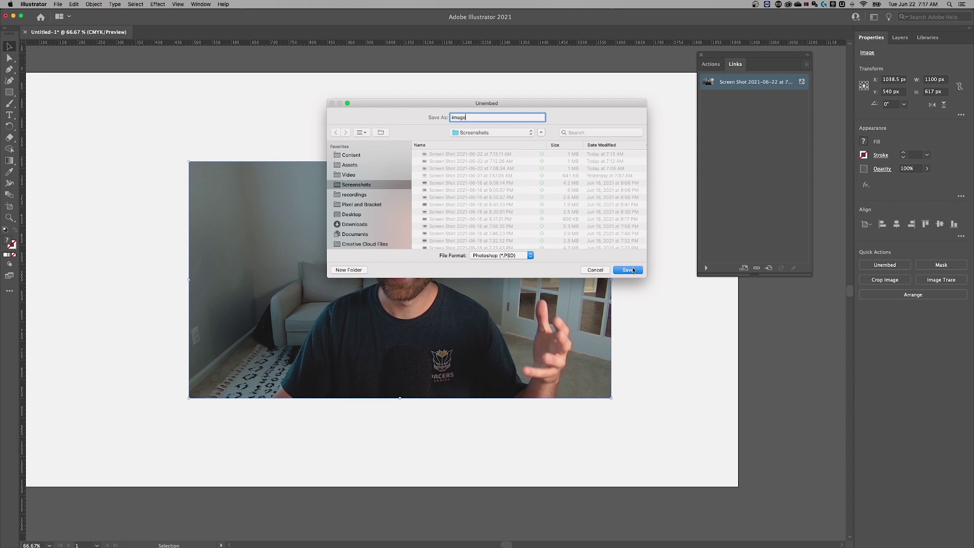
click(629, 270)
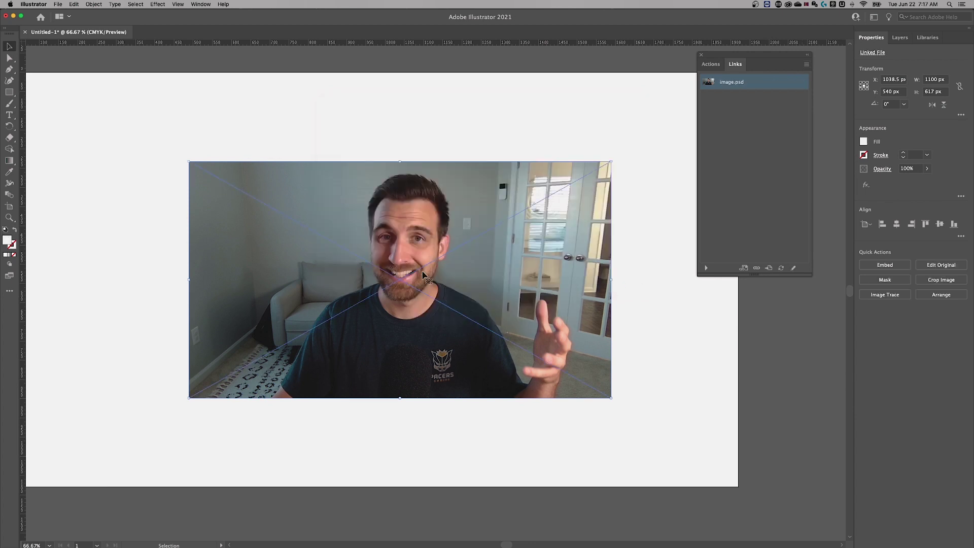
click(700, 55)
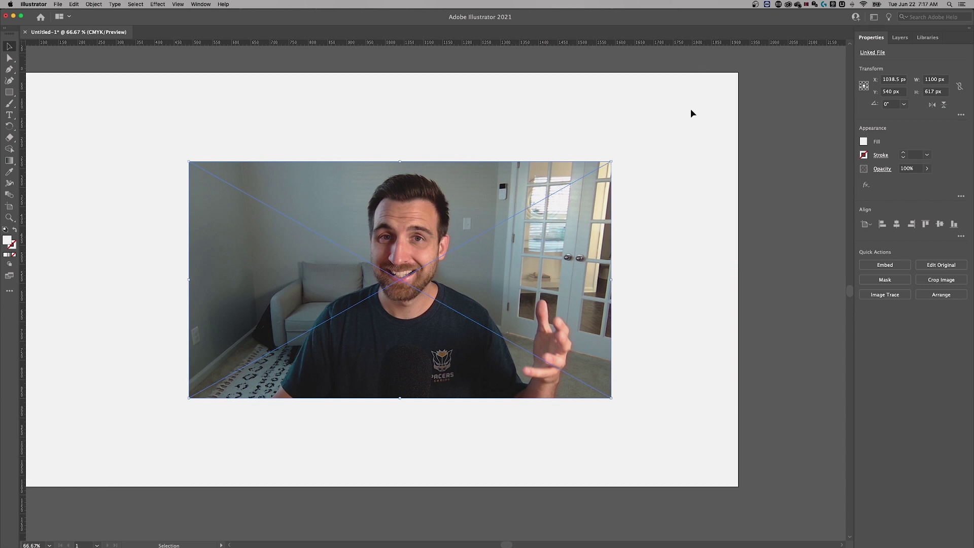
click(653, 290)
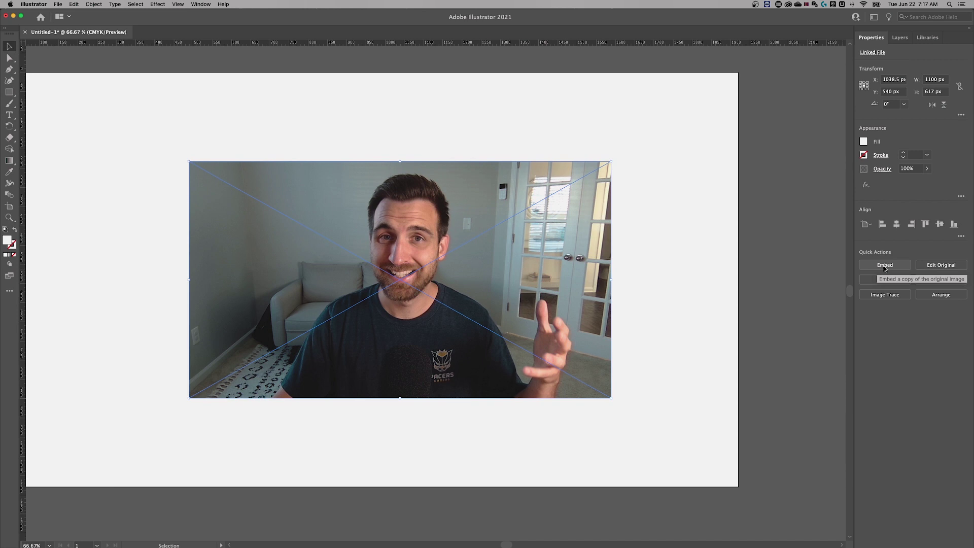
Embed image.psd via Quick Actions, choosing Flatten Layers to a Single Image in the import options.
click(885, 267)
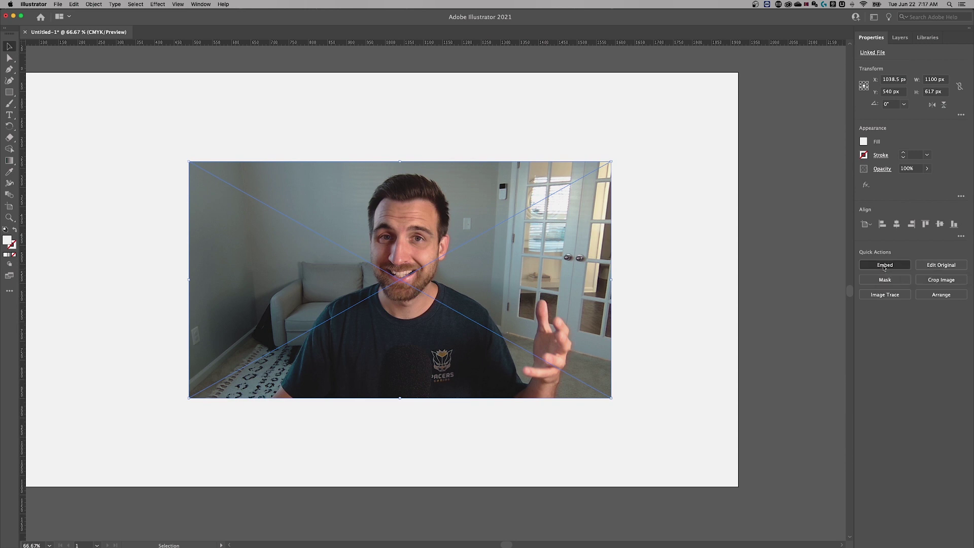
drag(499, 152, 696, 116)
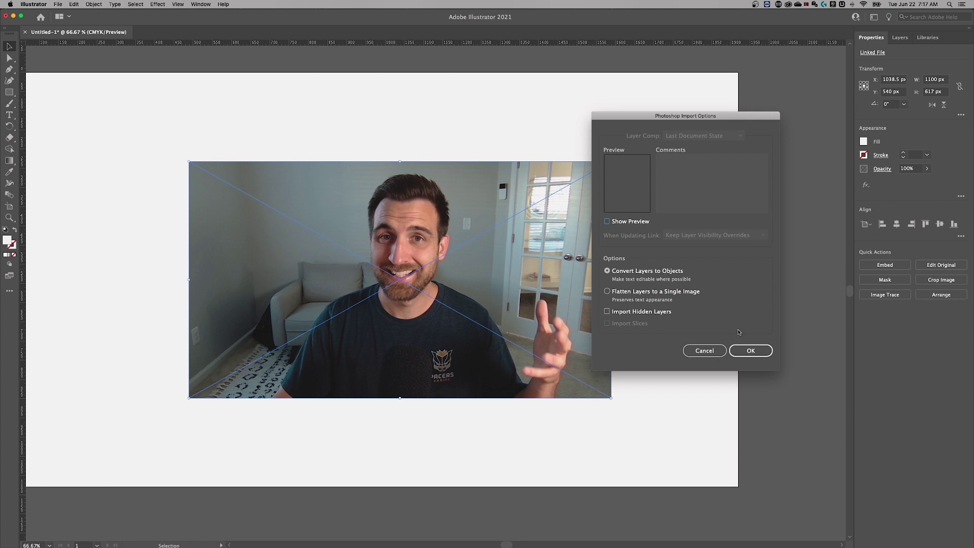
click(659, 293)
click(756, 350)
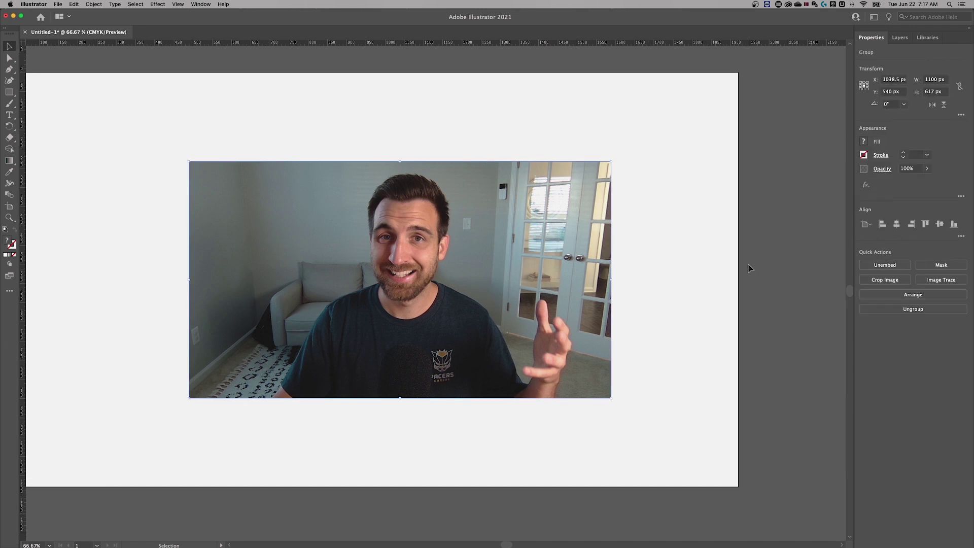
click(737, 273)
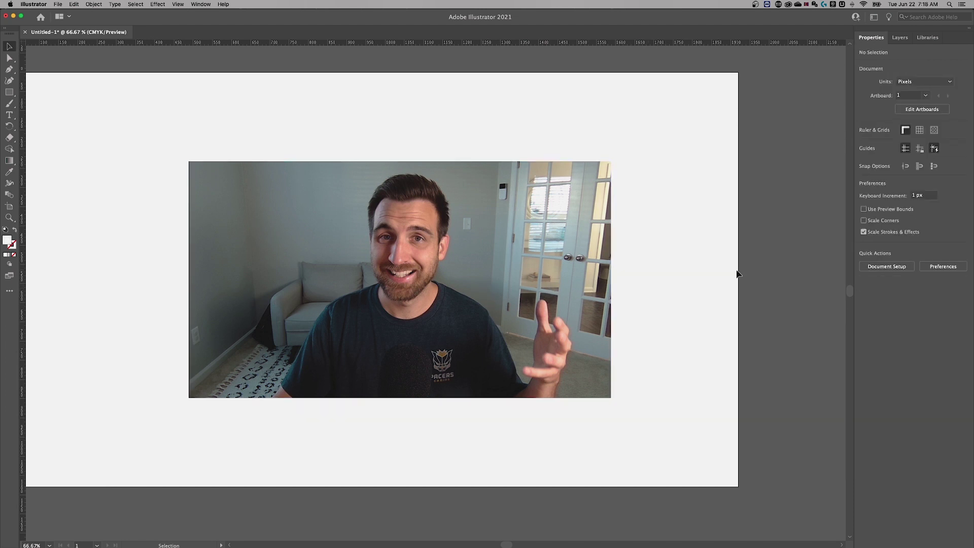